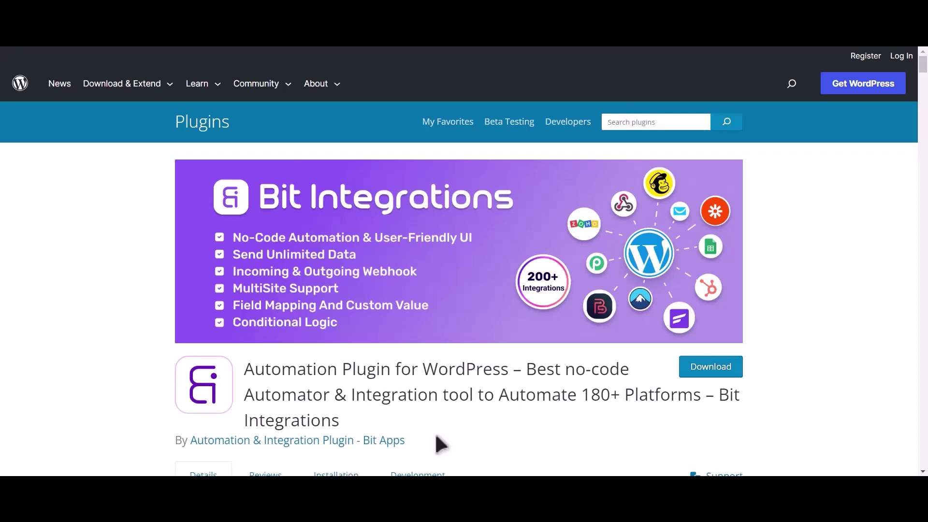
- Highlight the Bit Integrations plugin name on its WordPress.org Plugins listing
drag(721, 396, 730, 416)
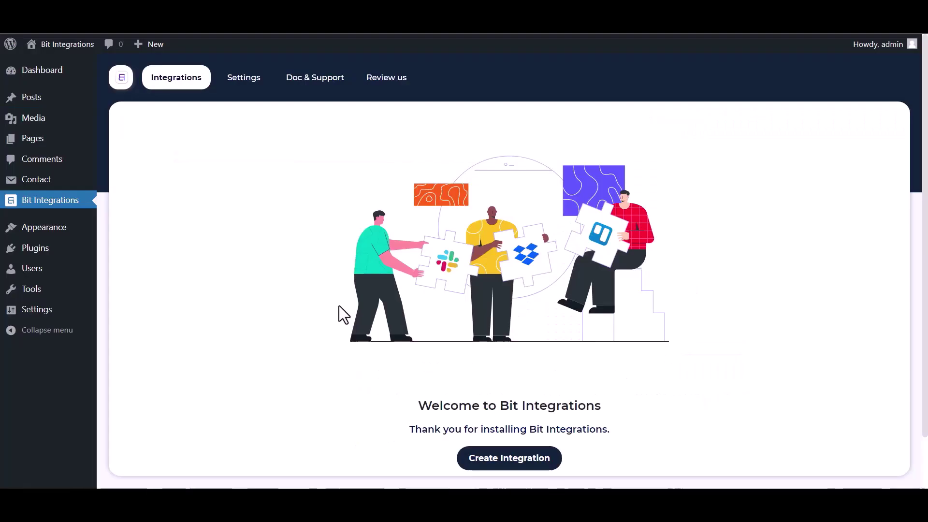
- Create a new integration triggered by Contact Form 7's Contact form 1
click(512, 461)
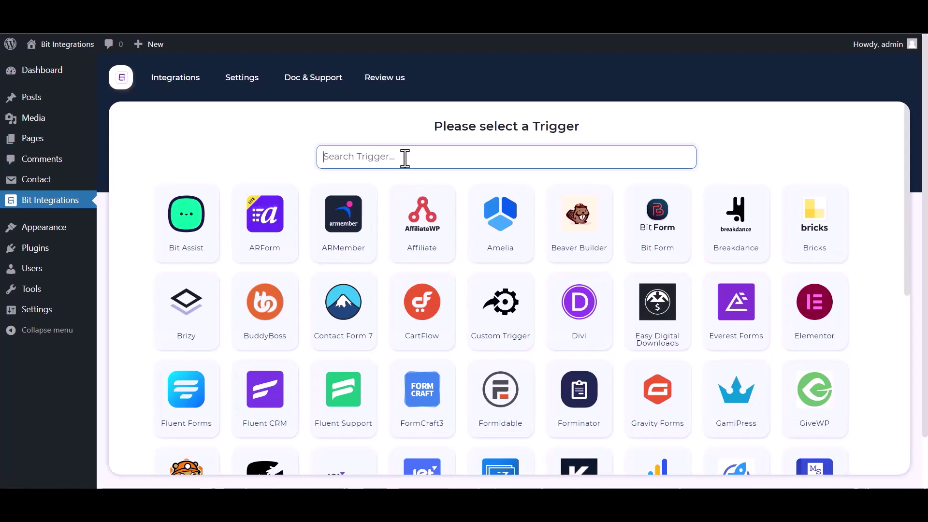
text(cont)
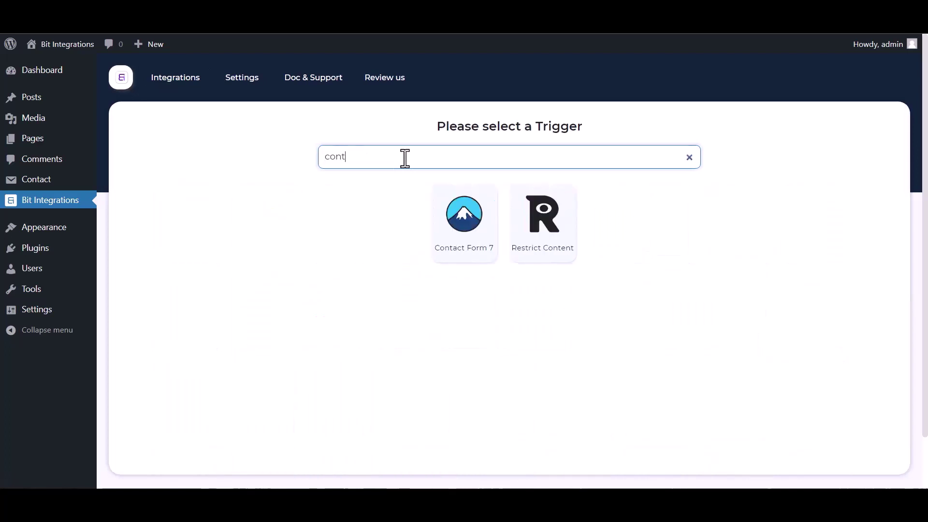
text(act)
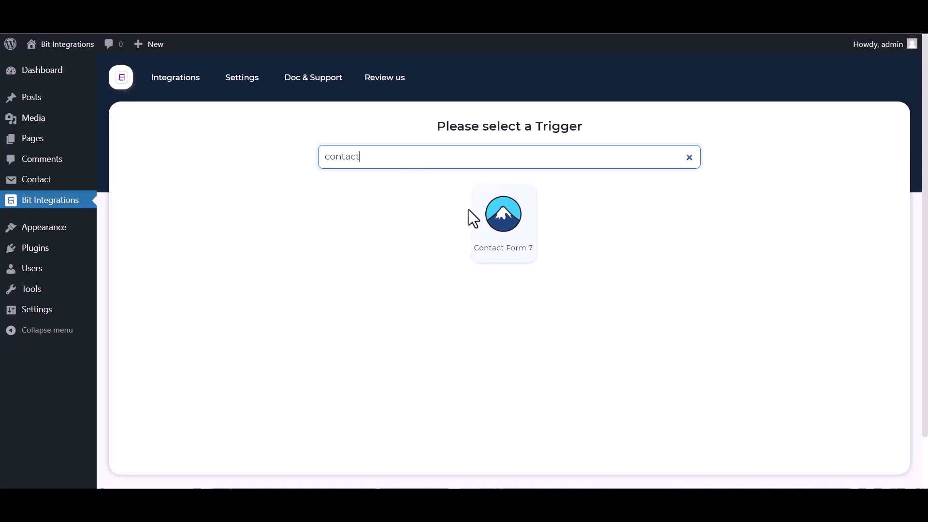
click(472, 217)
click(473, 311)
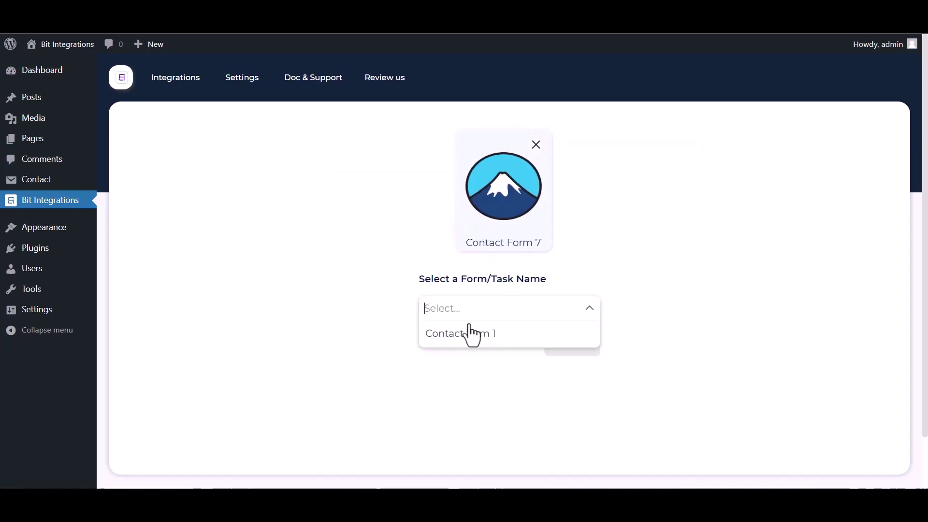
click(462, 335)
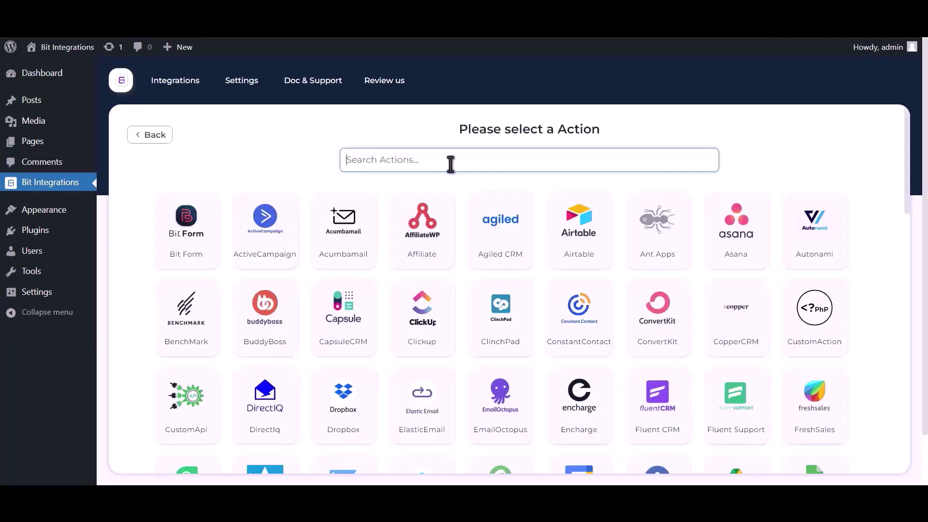
- Choose Google Sheet as the action and follow its Google API Console credentials link
text(goog)
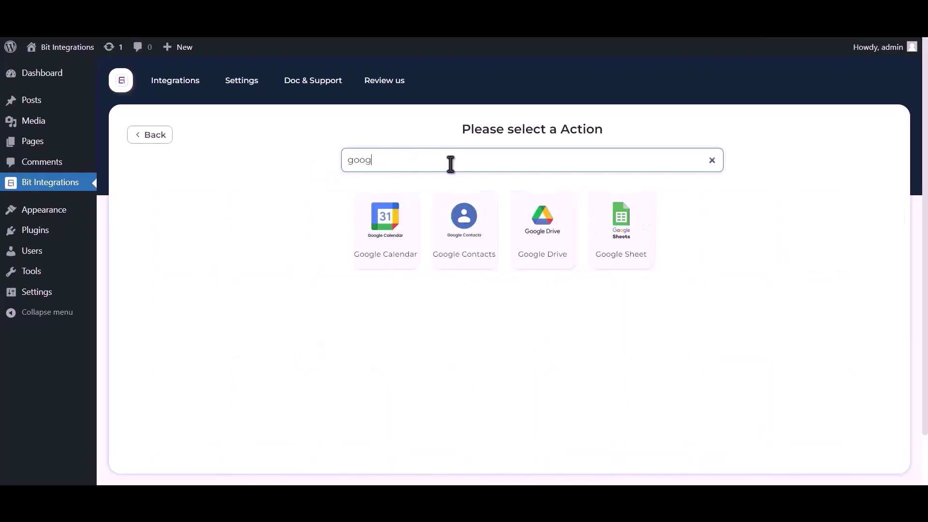
text(le sheet)
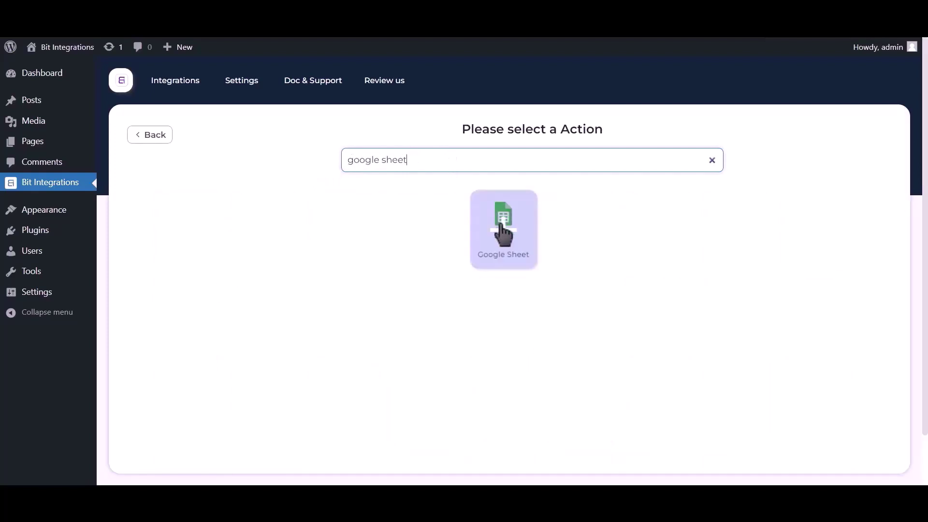
click(503, 234)
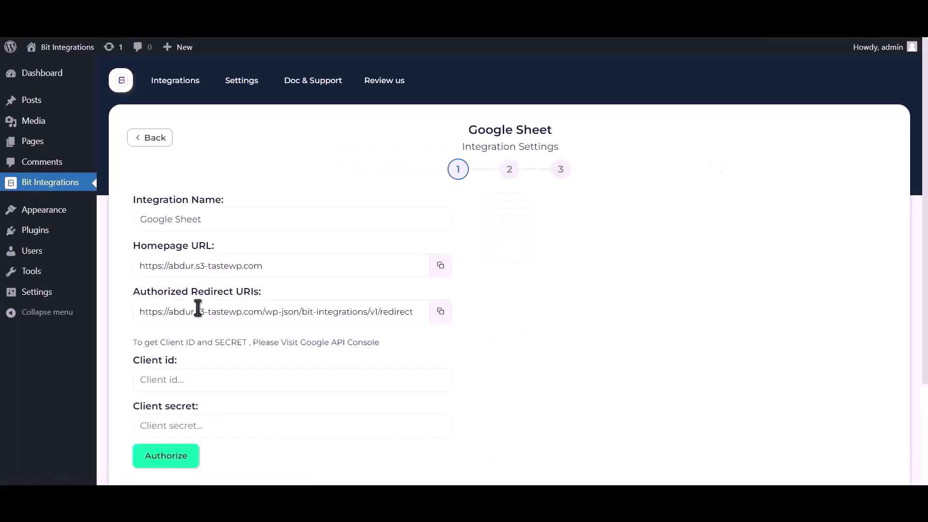
drag(134, 342, 300, 341)
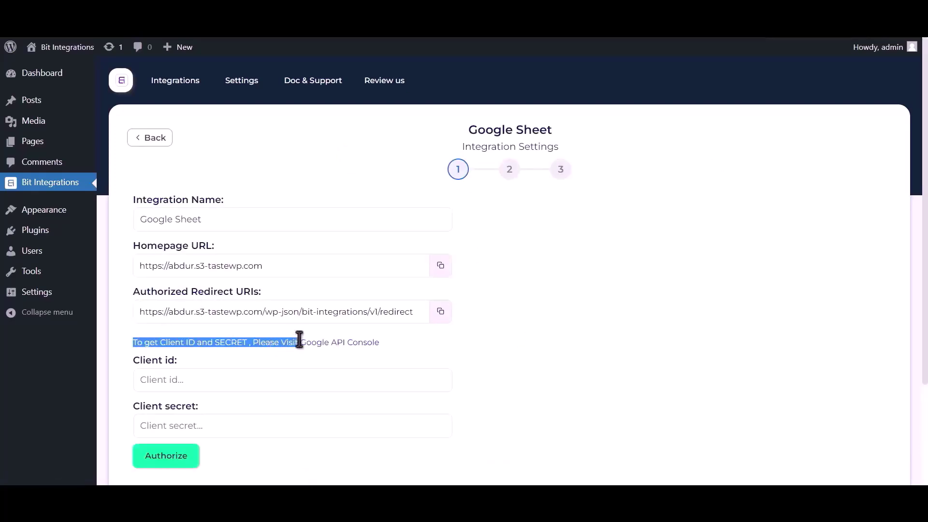
click(326, 346)
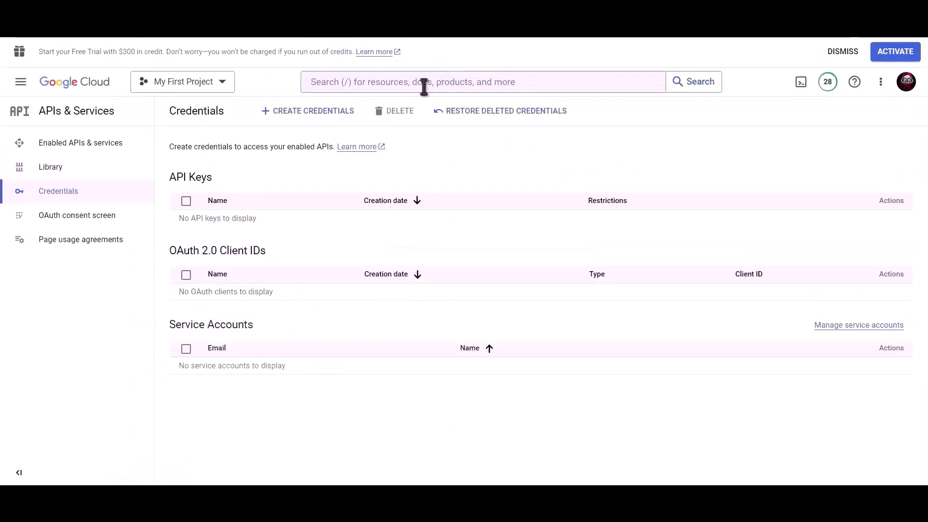
- Search the Cloud Console for 'Google drive api' and enable the Google Drive API
click(424, 87)
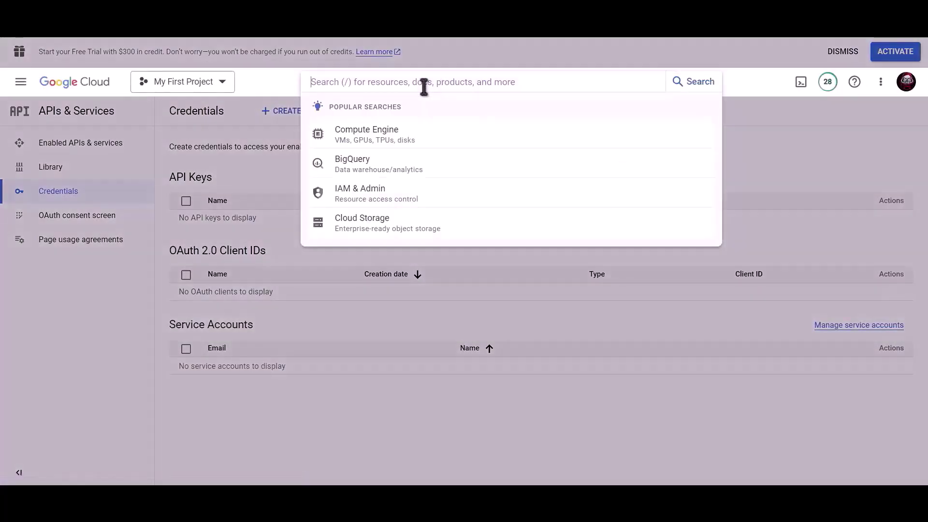
text(Google driv)
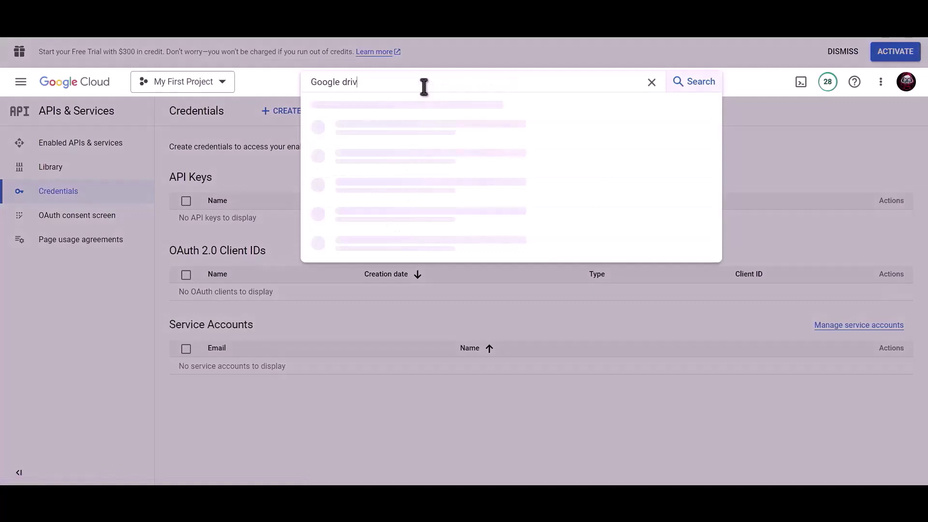
text(e api)
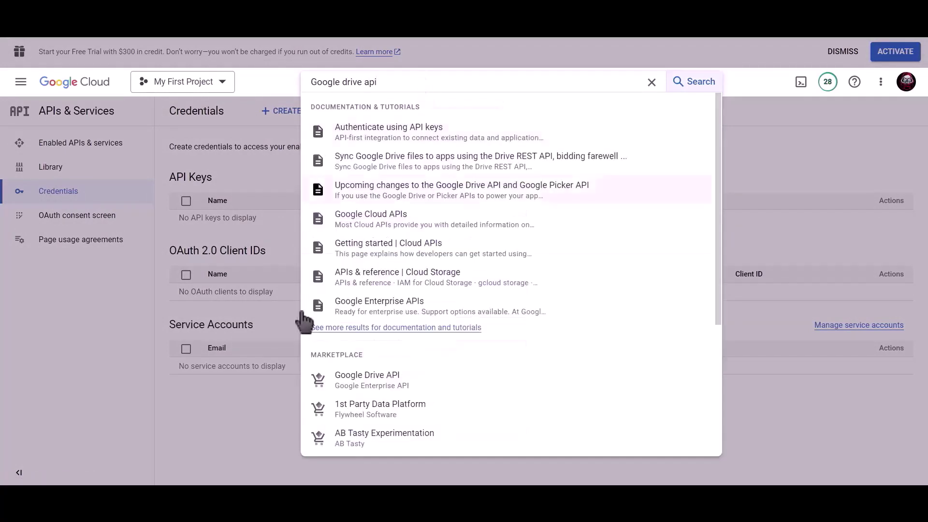
click(383, 376)
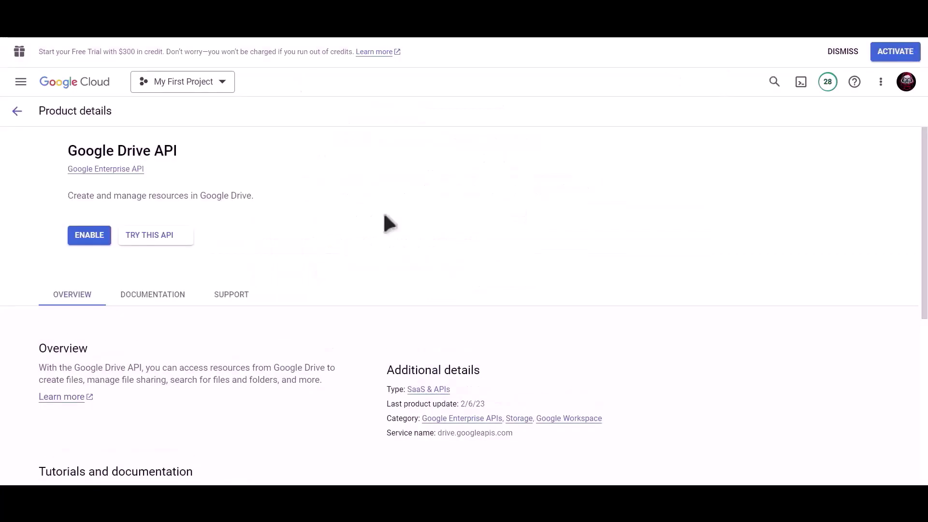
click(136, 240)
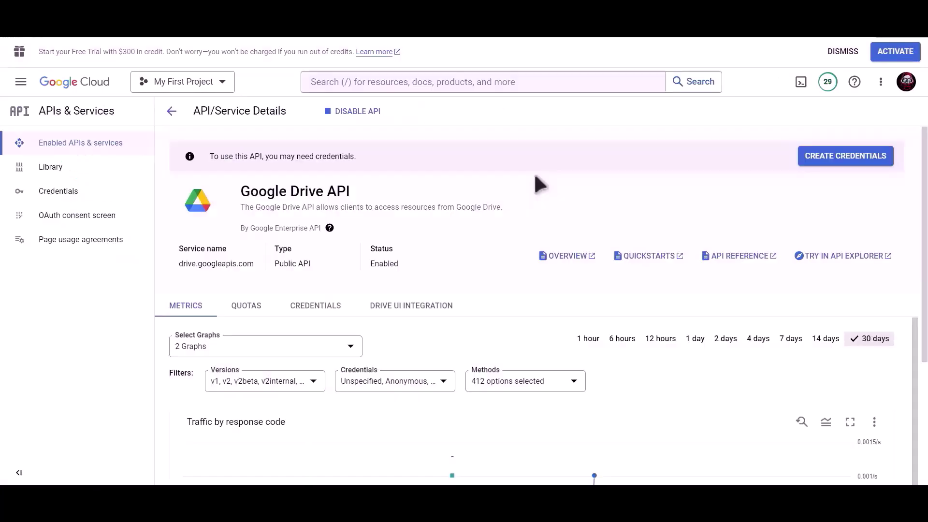
- Search for 'google sheet' and enable the Google Sheets API
click(497, 83)
text(goo)
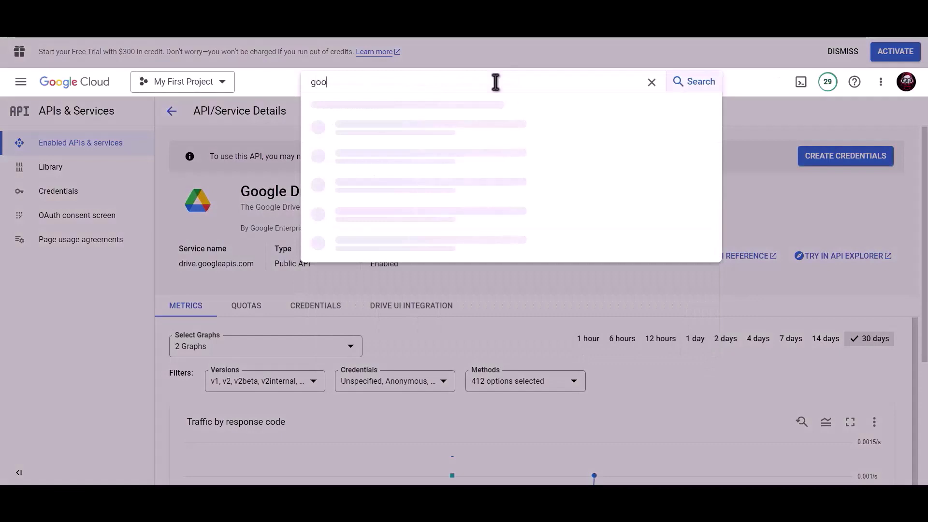
text(gle sheet)
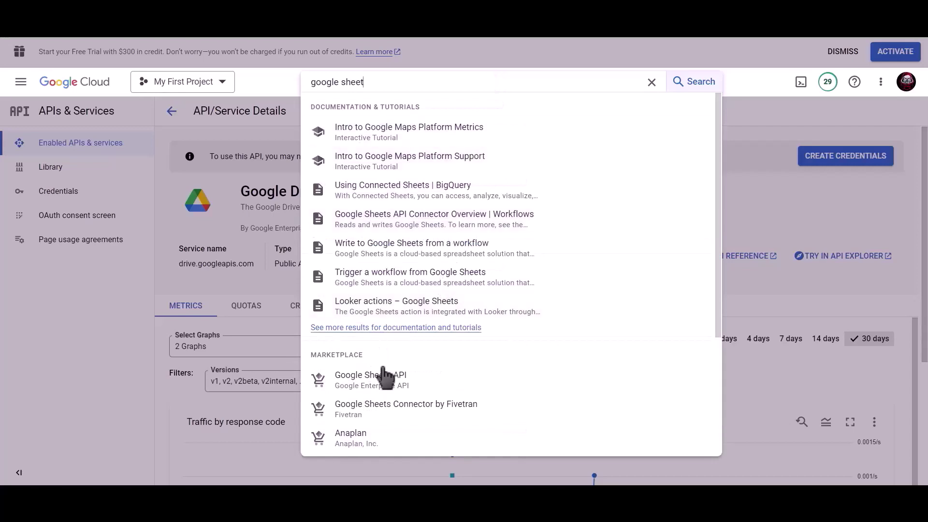
click(389, 380)
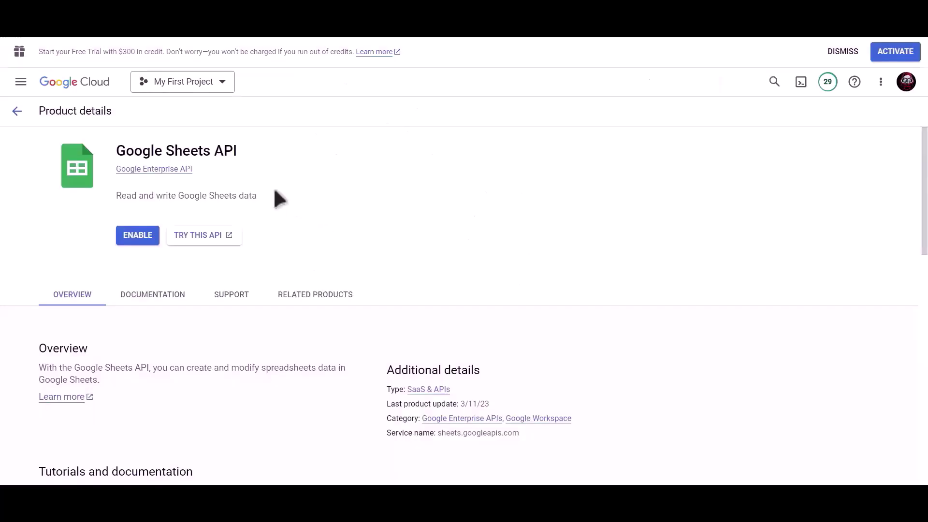
click(129, 234)
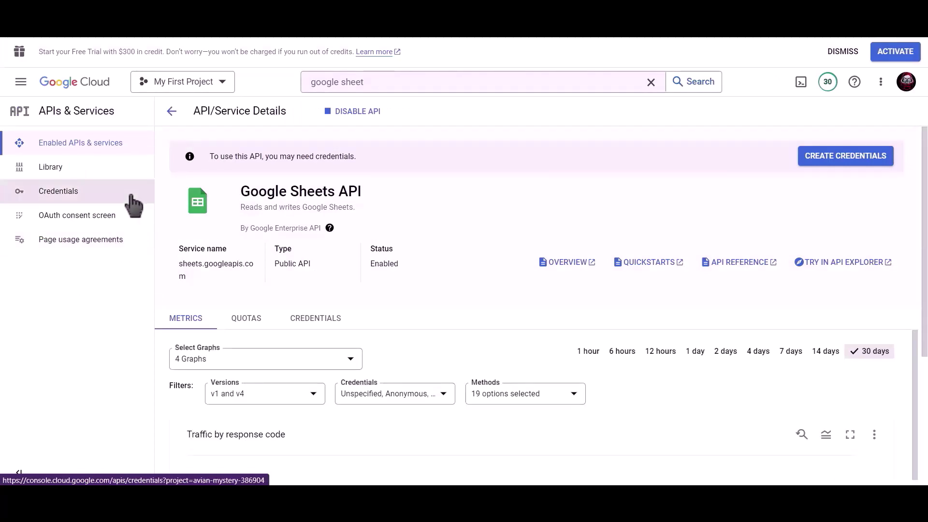
- Start a new OAuth client ID of type Web application from the Credentials page
click(84, 196)
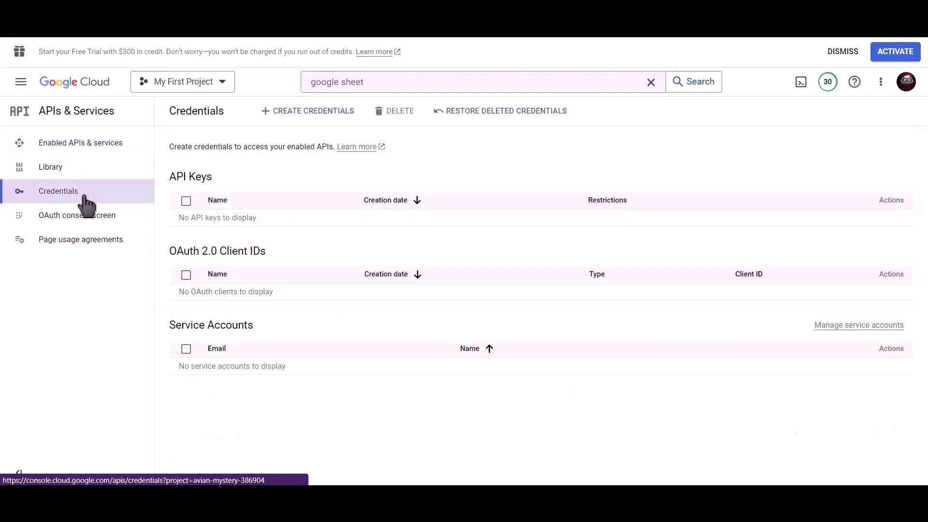
click(314, 116)
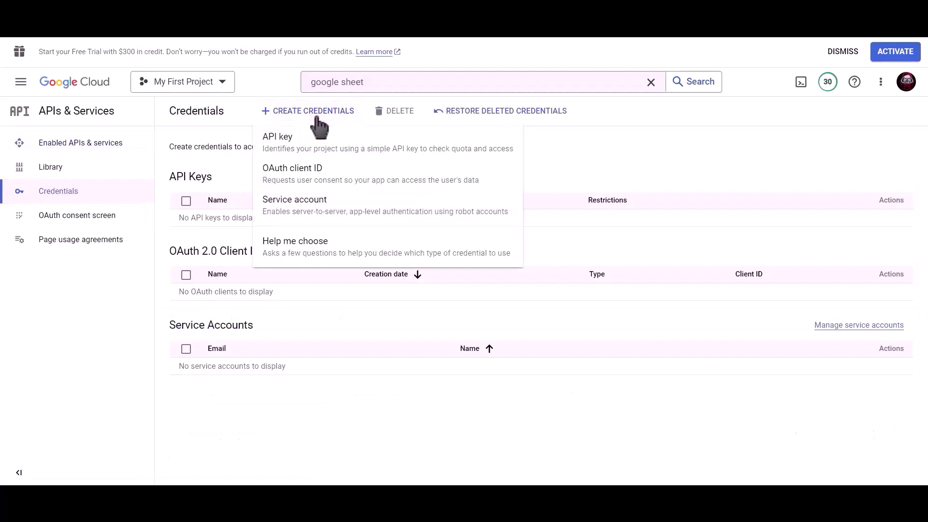
click(360, 183)
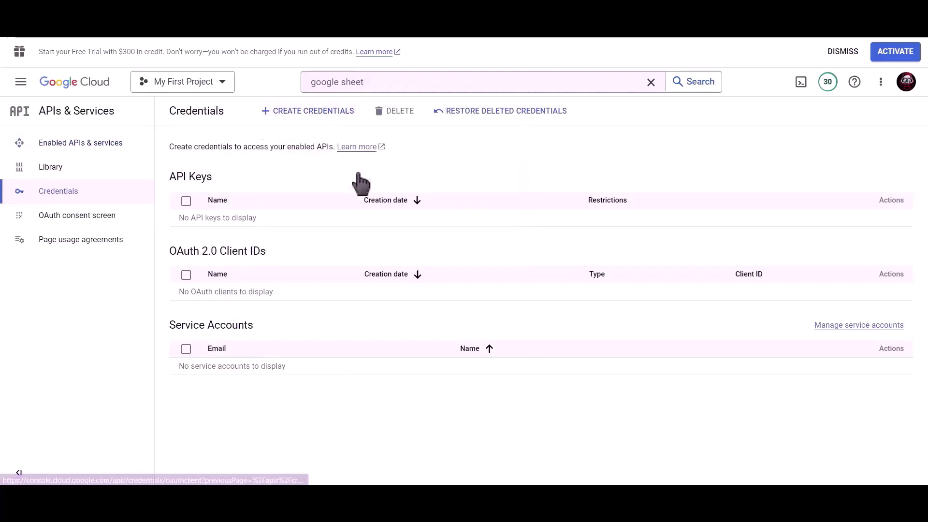
click(286, 204)
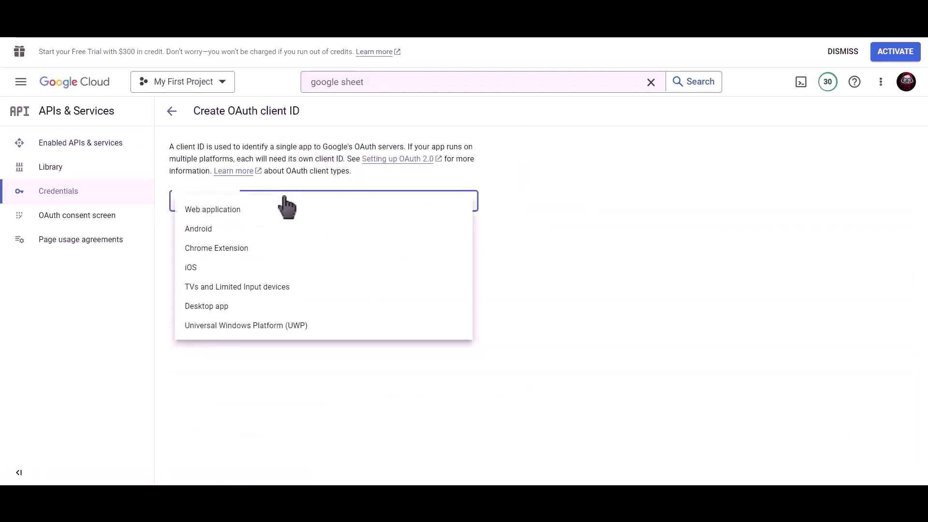
click(300, 216)
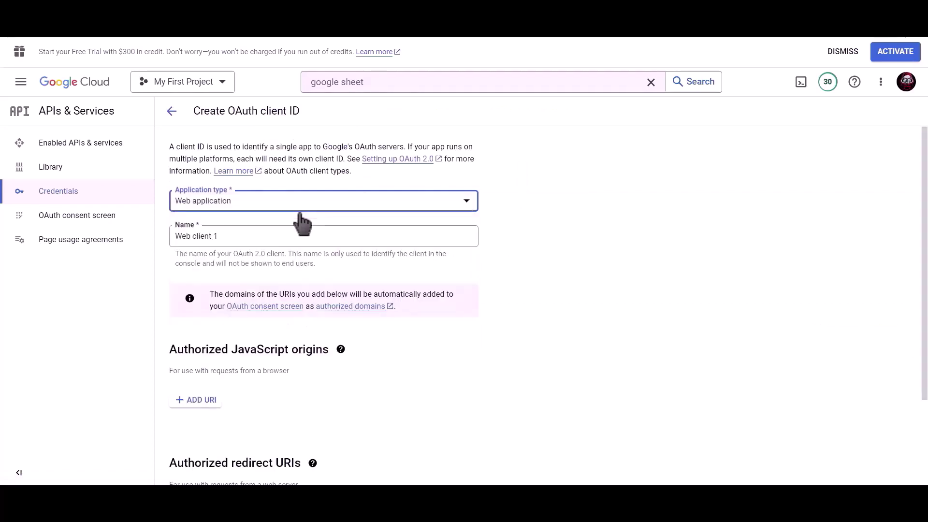
- Name the client 'Bit Integrations' and copy the plugin's authorized redirect URI
drag(283, 232, 173, 236)
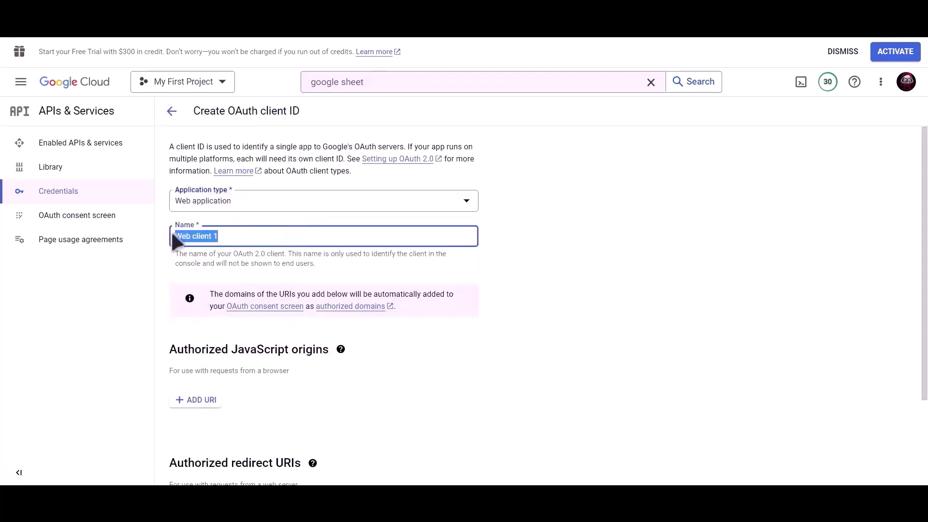
text(Bit Integrations)
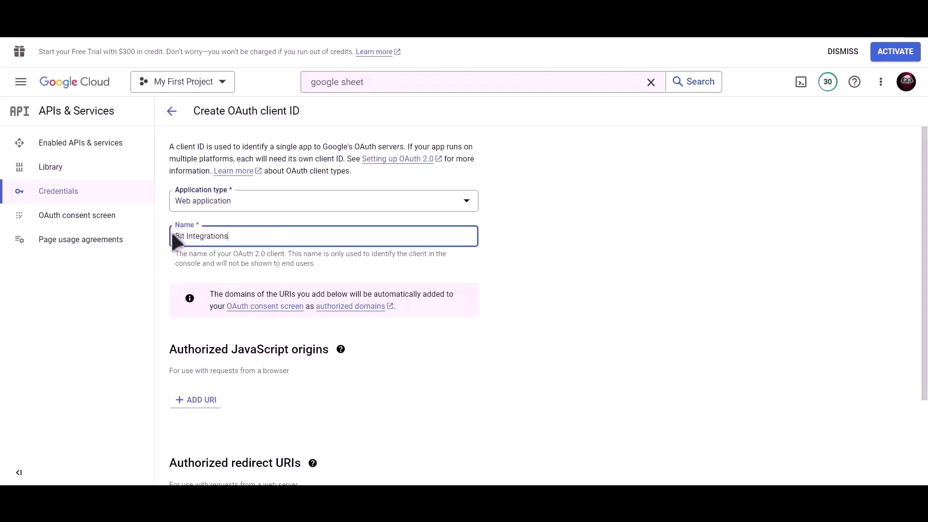
scroll(324, 250, down, 3)
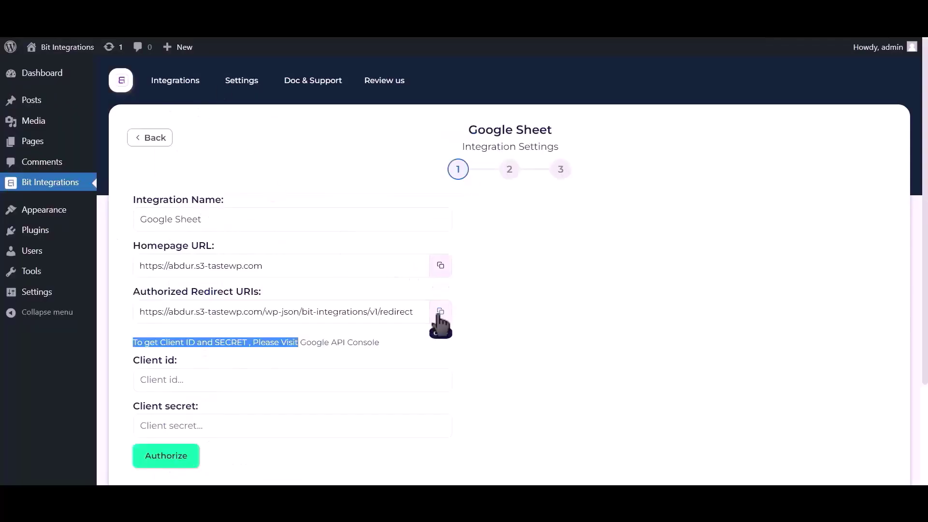
click(441, 313)
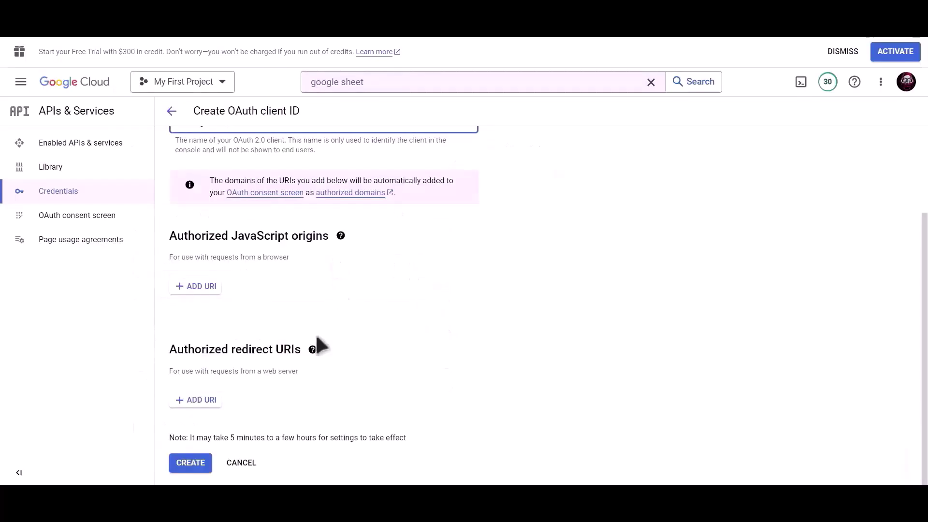
- Add the copied redirect URI under Authorized redirect URIs and create the OAuth client
click(196, 401)
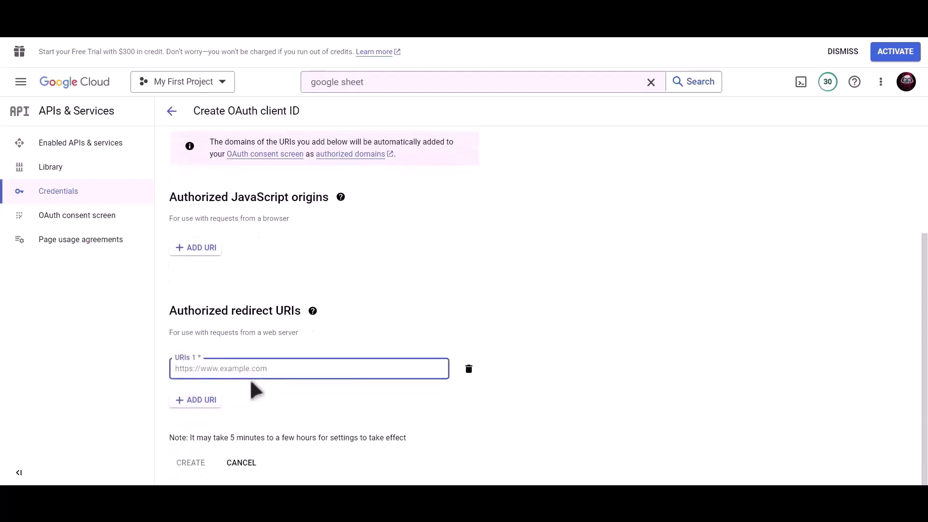
key(ctrl+v)
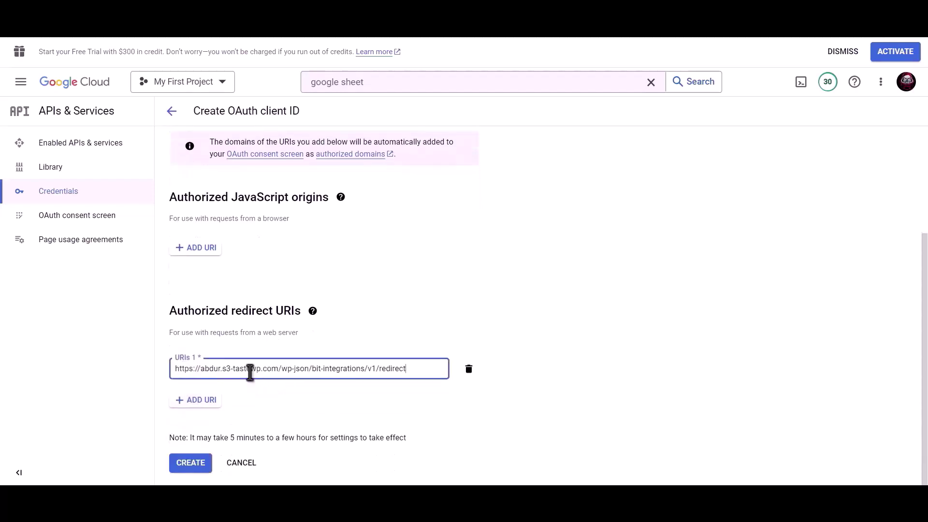
click(190, 469)
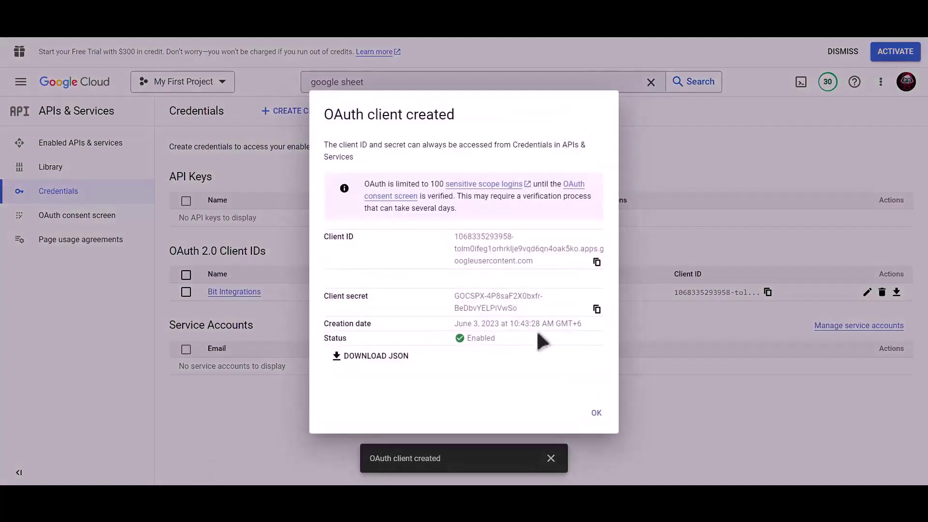
- Copy the new client ID and client secret into the plugin's Client id and Client secret fields
click(598, 262)
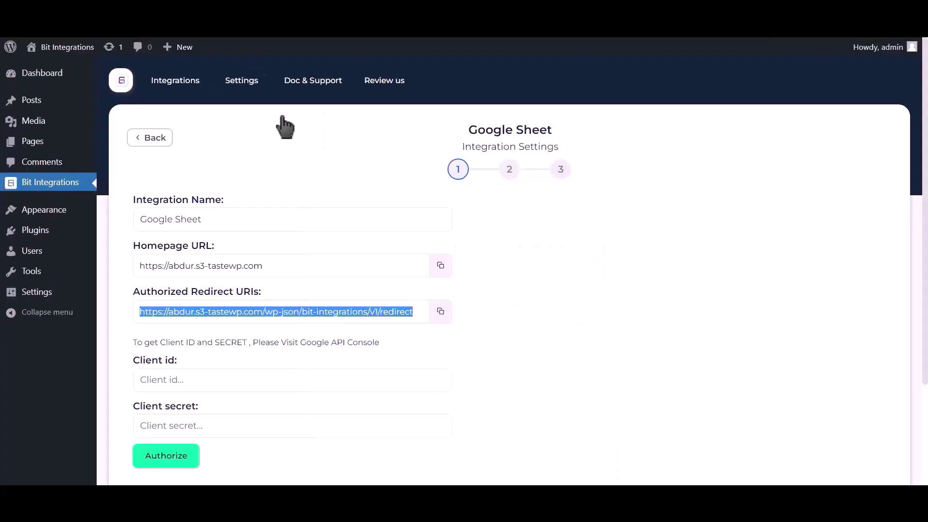
click(230, 379)
key(ctrl+v)
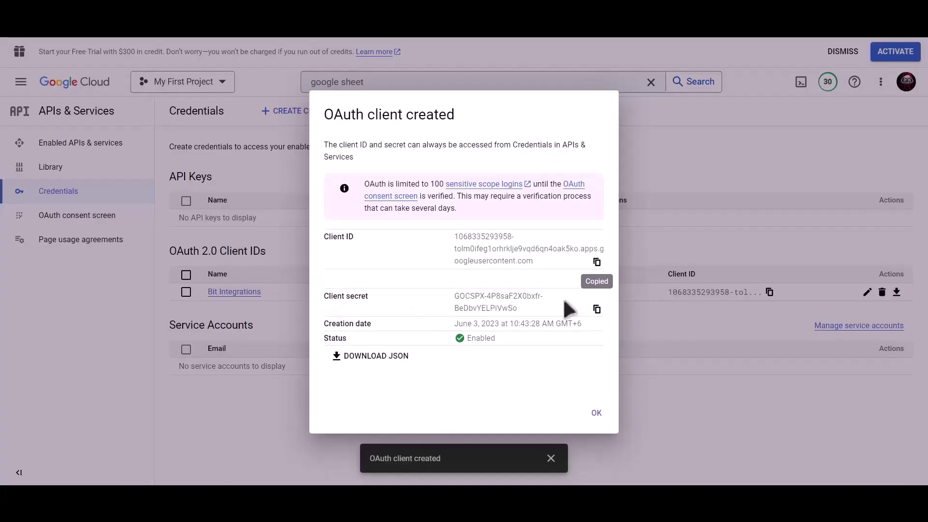
click(597, 310)
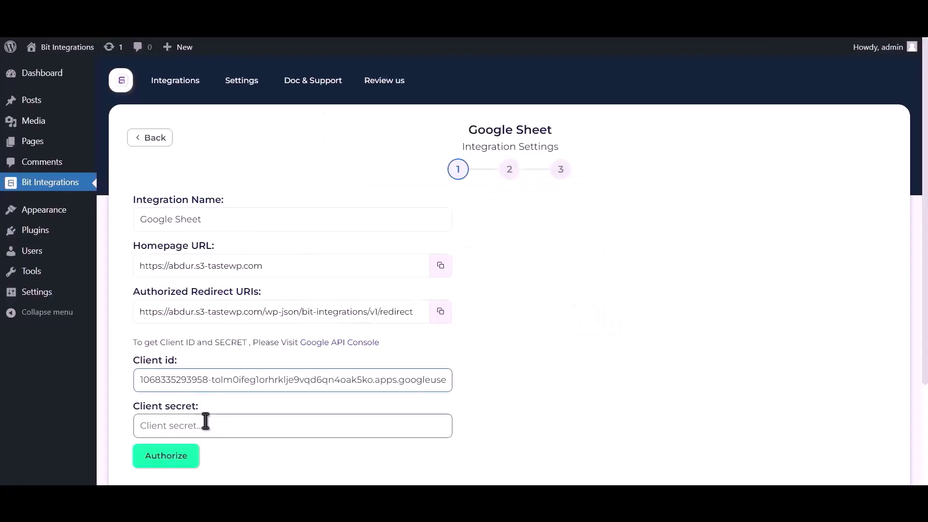
click(205, 421)
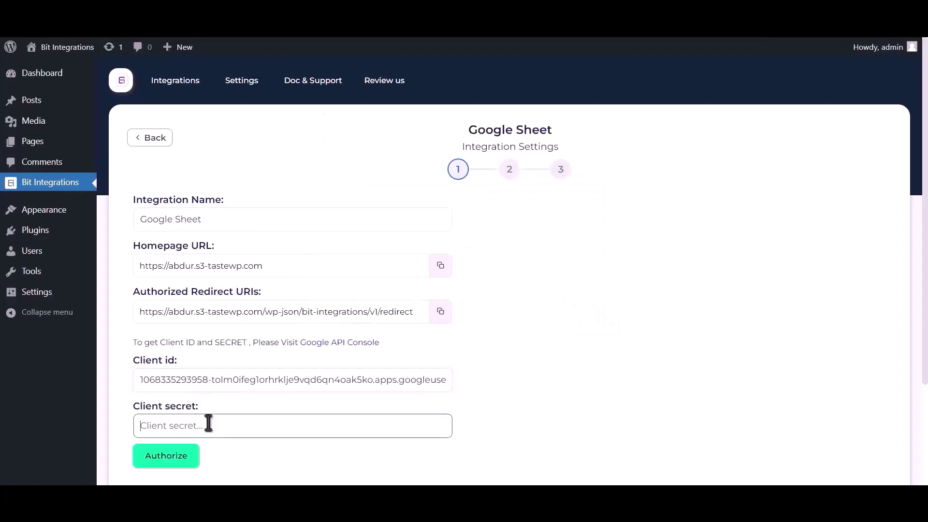
key(ctrl+v)
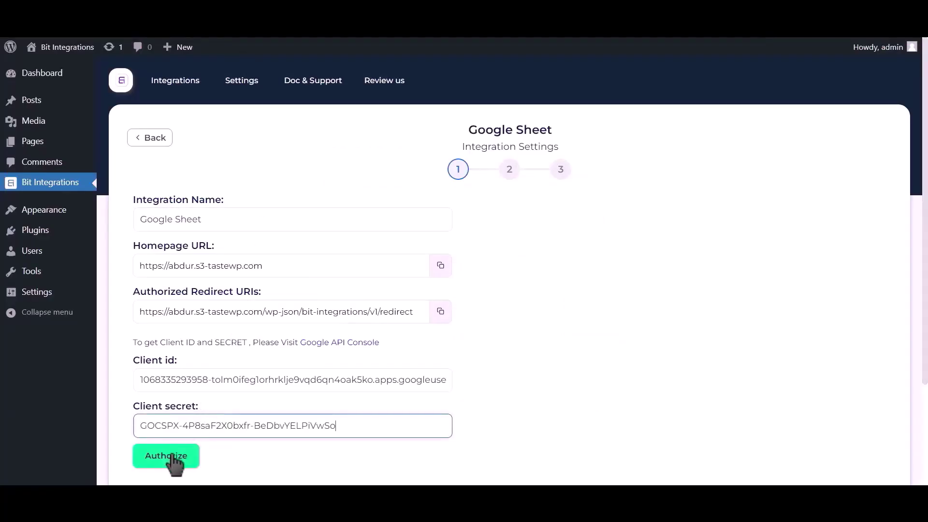
- Authorize with the Google account, proceeding past the unverified-app warning to grant access
click(170, 458)
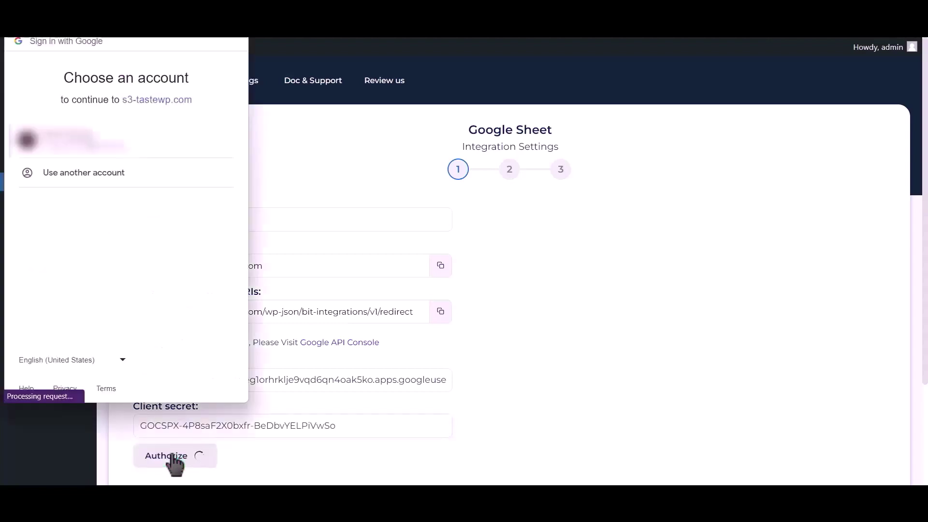
click(114, 146)
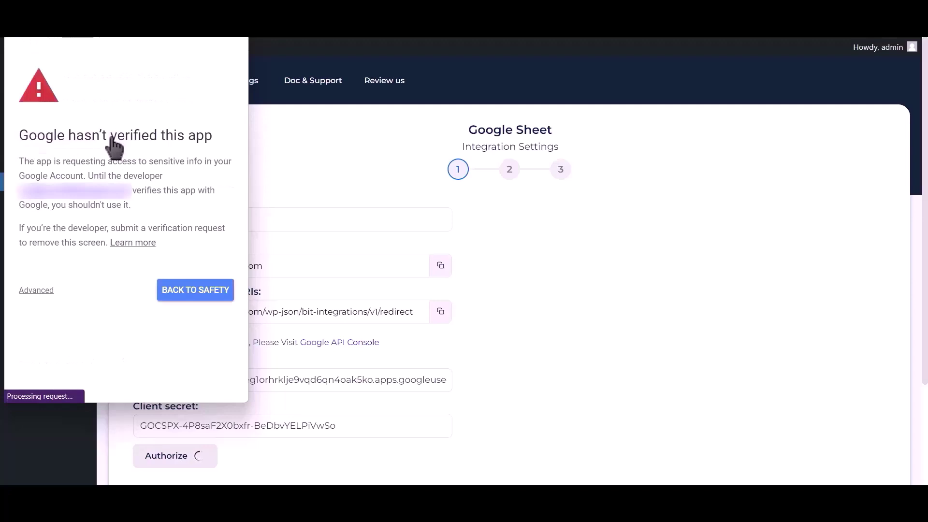
click(36, 291)
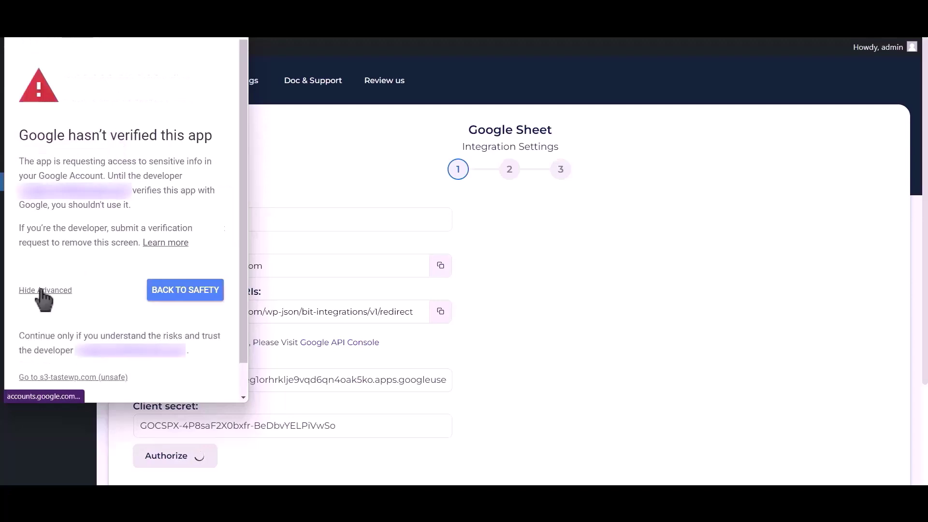
click(71, 378)
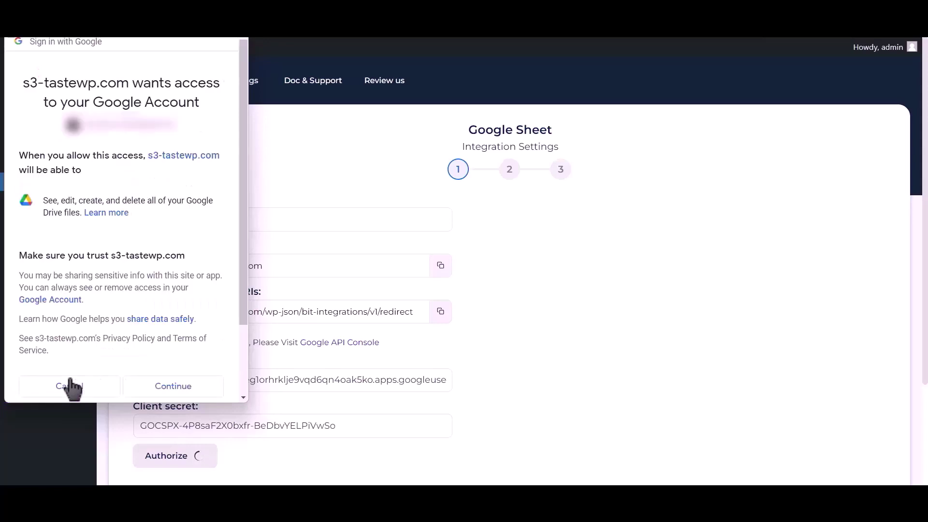
click(173, 386)
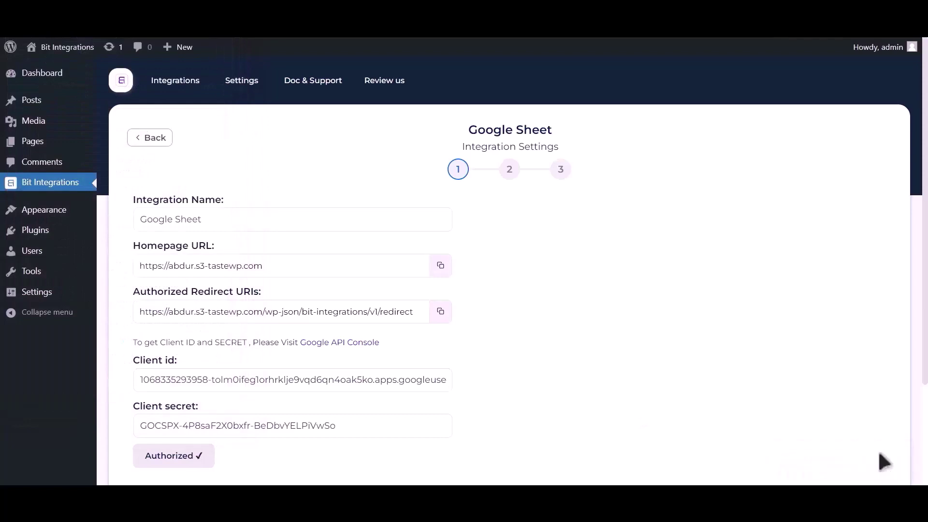
- Advance to step 2 and select spreadsheet Post_Google_Sheet with worksheet Sheet1
scroll(663, 348, down, 3)
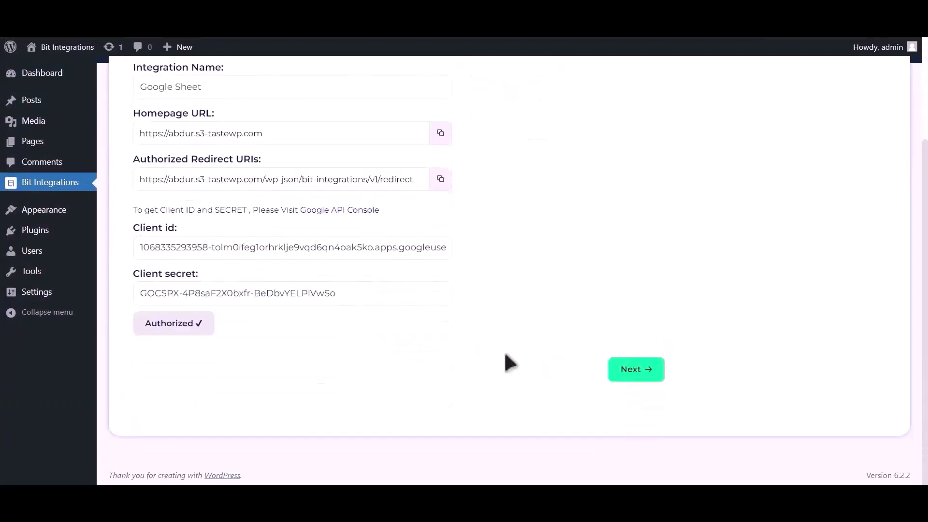
click(645, 376)
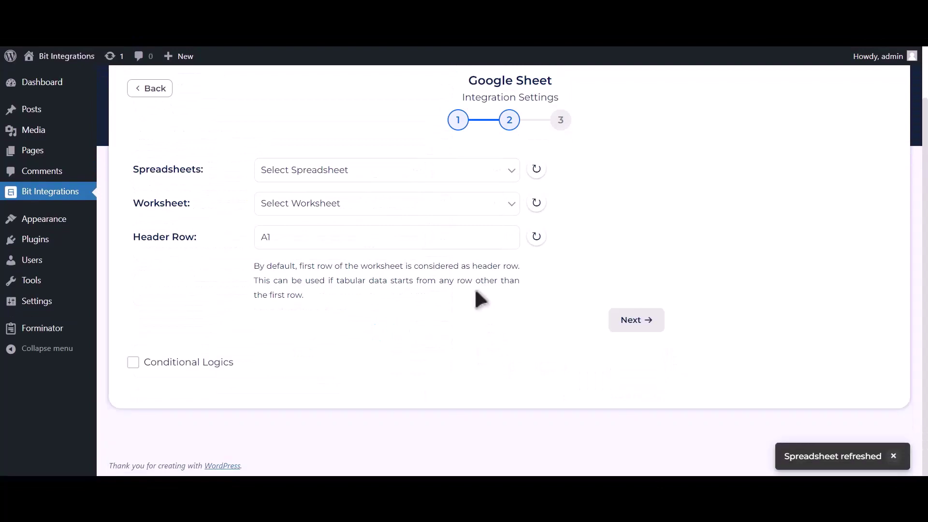
click(399, 180)
click(408, 199)
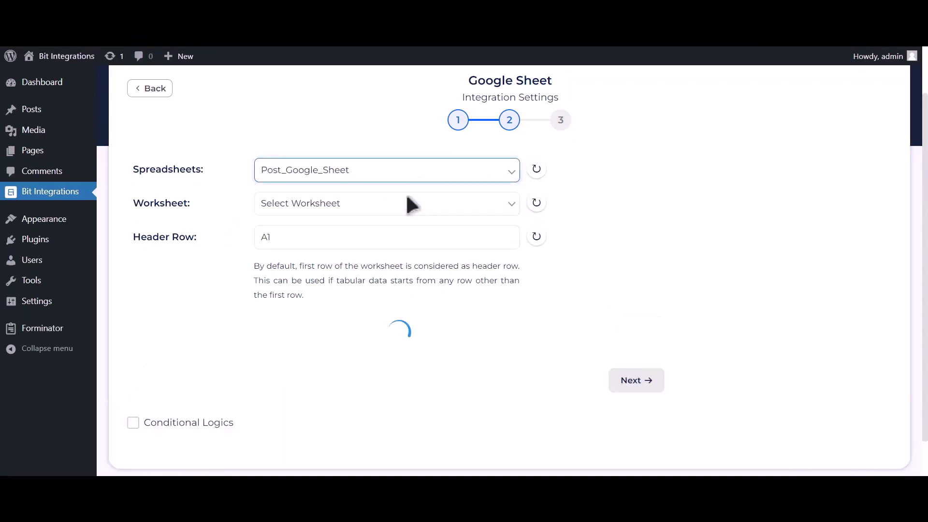
click(395, 203)
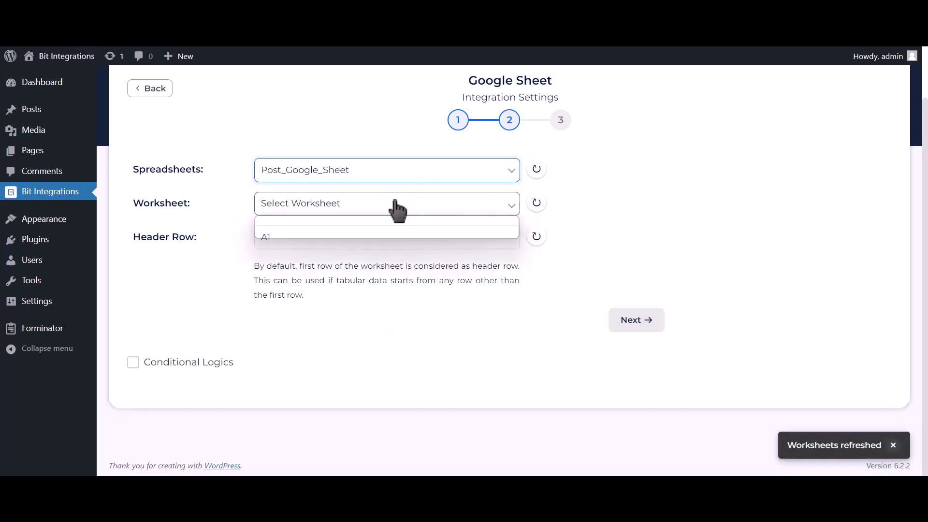
click(325, 234)
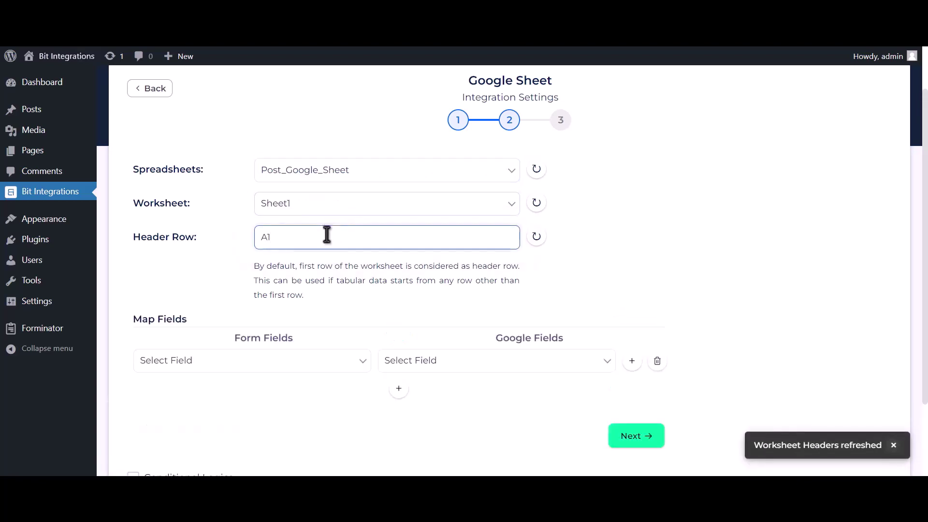
- Map form field Name-1 to the Name column and Email Address-1 to Email Address
scroll(342, 274, down, 2)
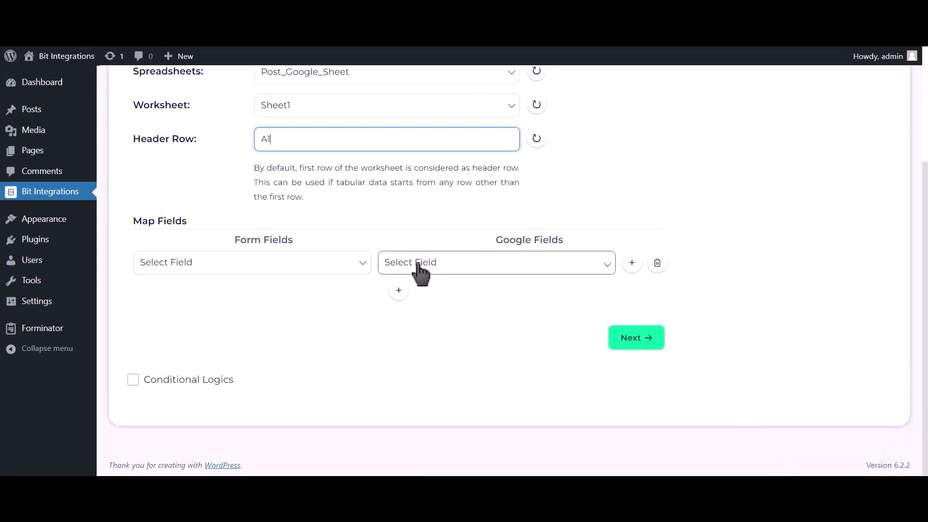
click(411, 265)
click(405, 286)
click(361, 264)
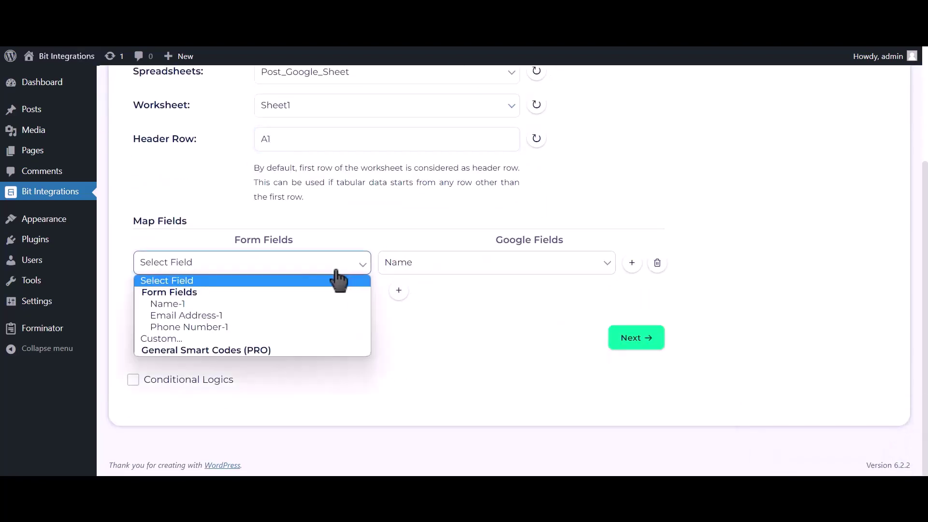
click(299, 303)
click(400, 290)
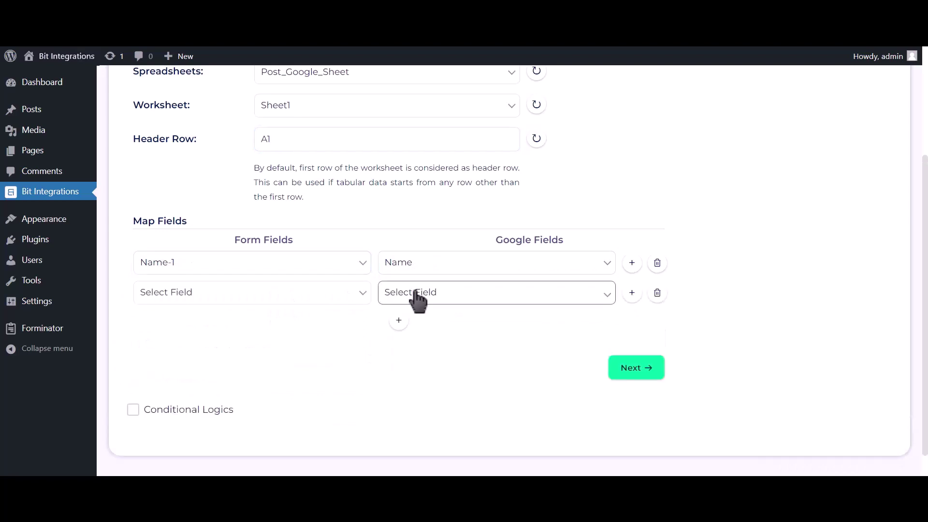
click(414, 295)
click(416, 329)
click(273, 298)
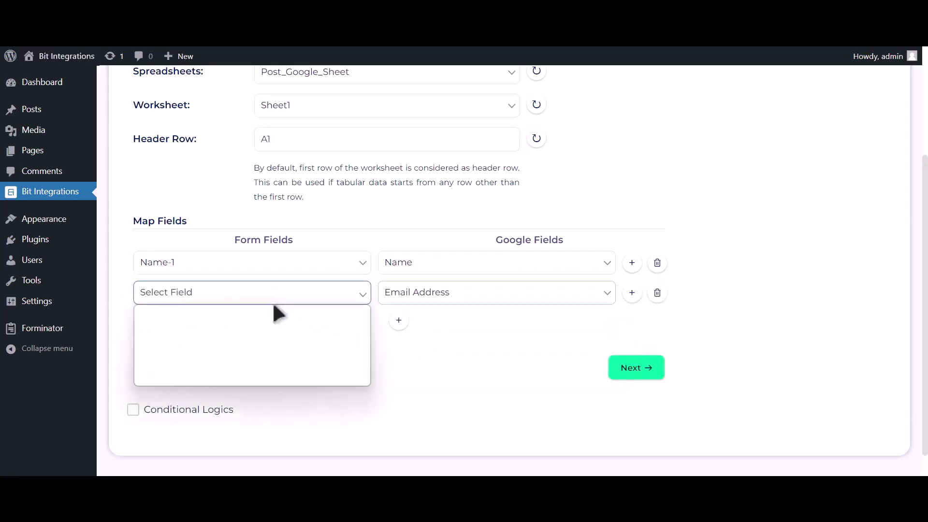
click(253, 345)
- Add a third mapping row linking Phone Number-1 to the Phone Number column
click(399, 321)
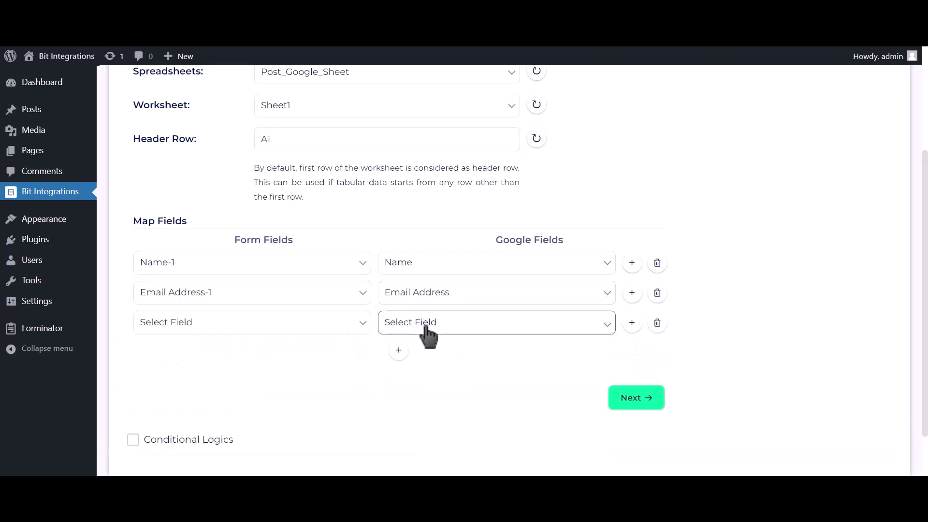
click(425, 329)
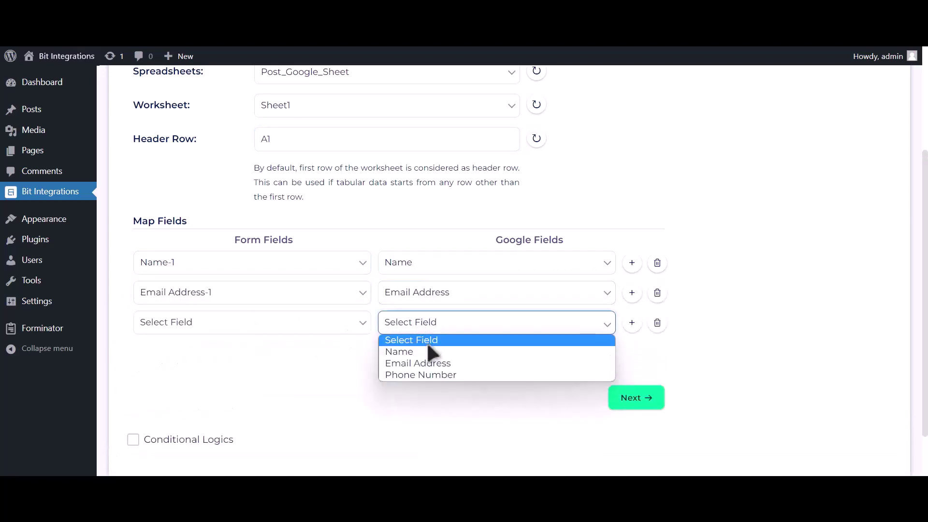
click(427, 375)
click(335, 326)
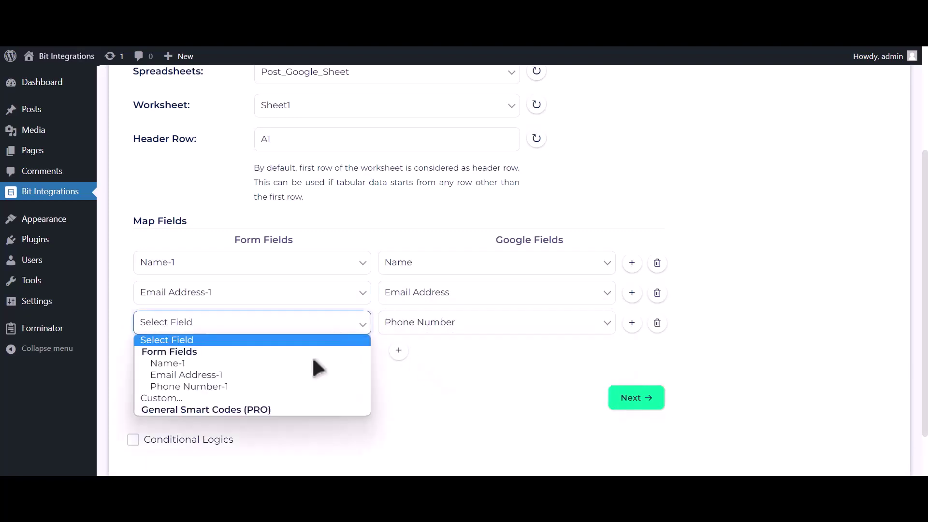
click(297, 384)
- Leave Conditional Logics off, then finish and save the Google Sheet integration
scroll(266, 377, down, 2)
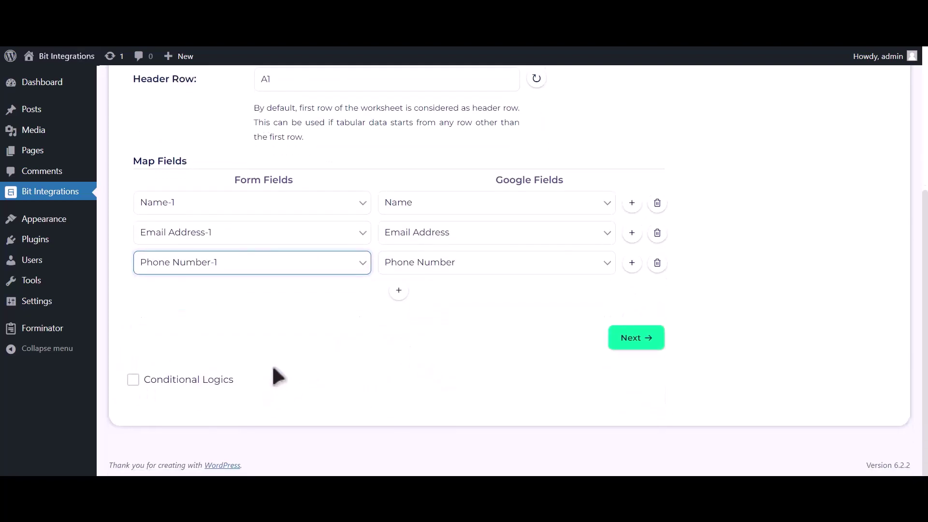
click(206, 379)
scroll(218, 357, down, 2)
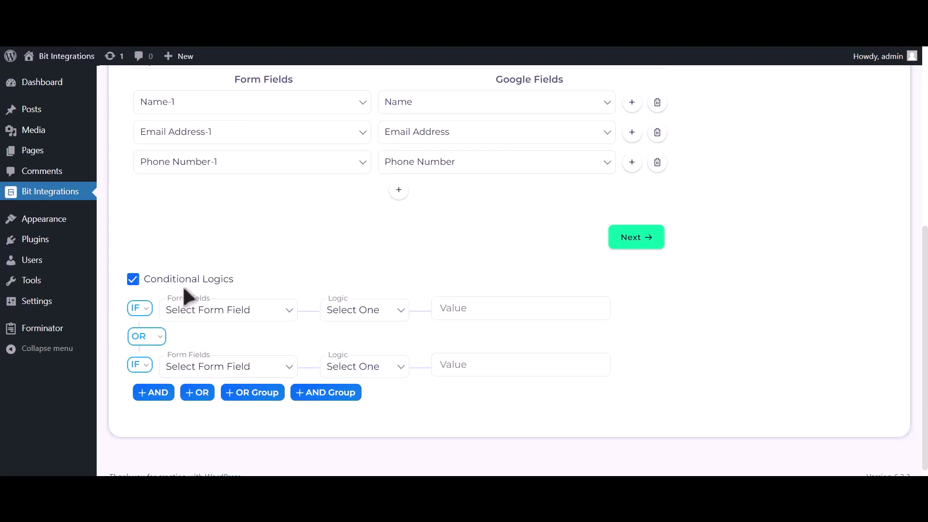
click(183, 286)
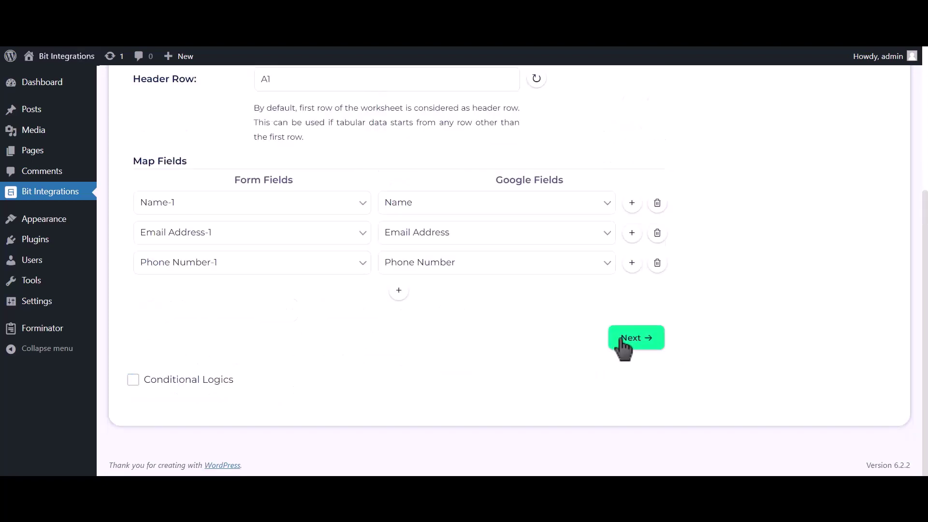
click(638, 339)
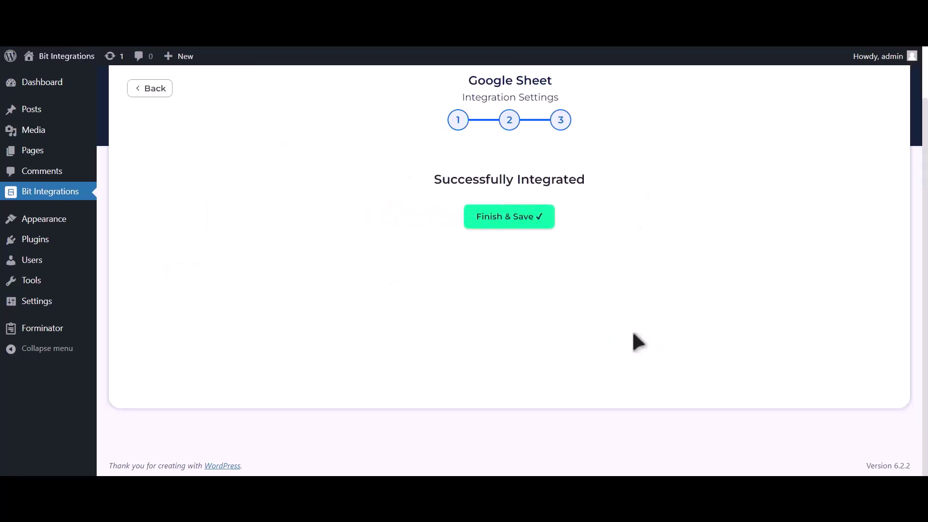
click(540, 223)
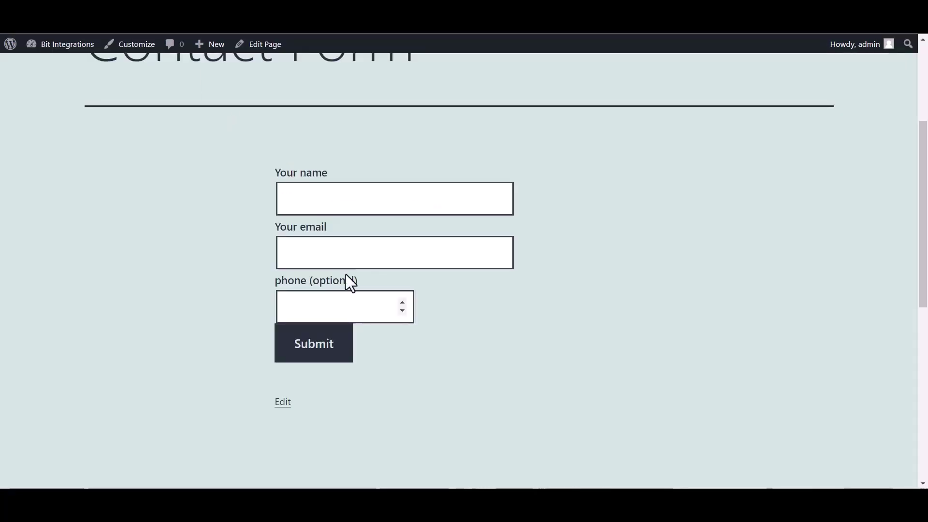
- Fill the Contact Form with name 'Bit Integrations', a test email address and a phone number
click(317, 202)
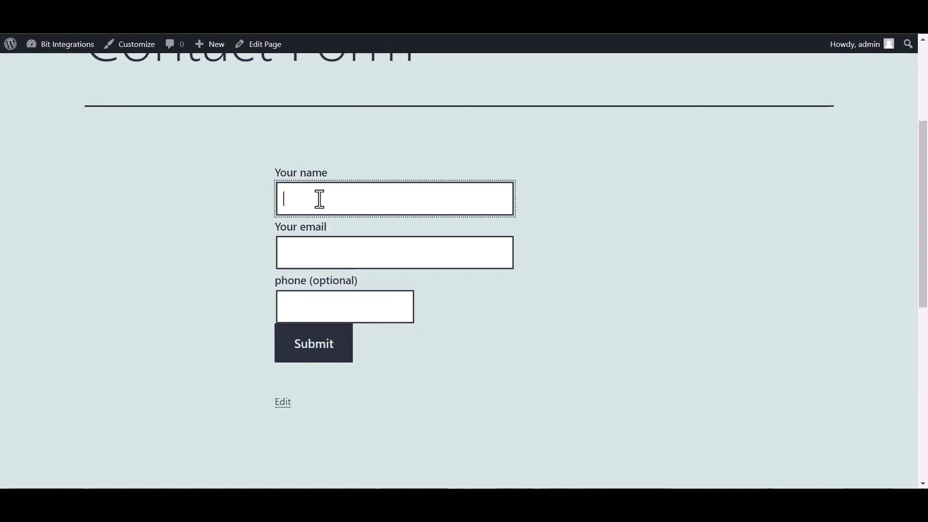
text(Bit)
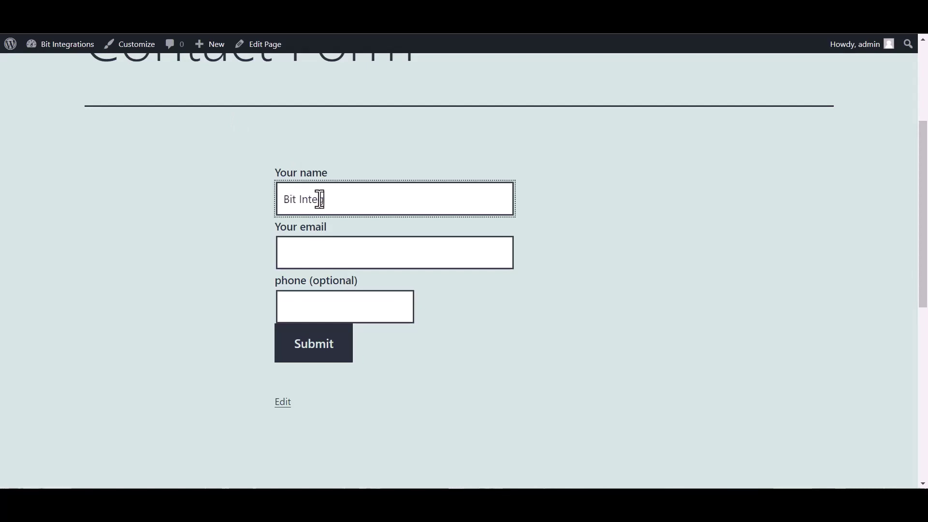
text( Integrations)
click(325, 257)
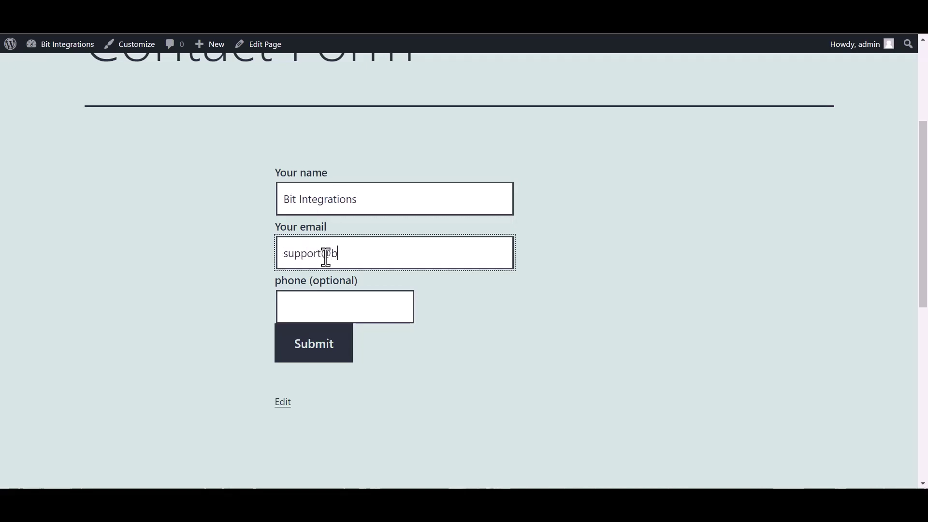
click(371, 315)
text(444555666)
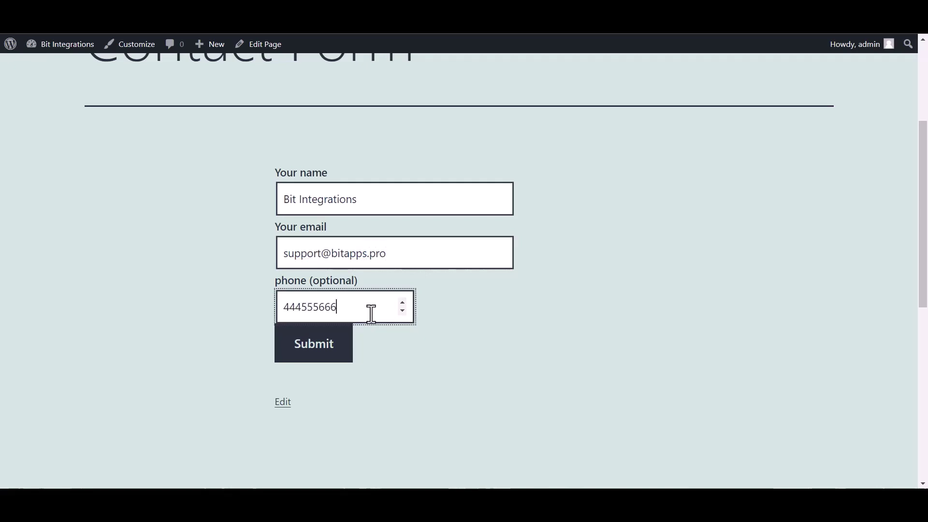
- Submit the form and confirm the entry appears in row 2 of Post_Google_Sheet
click(315, 352)
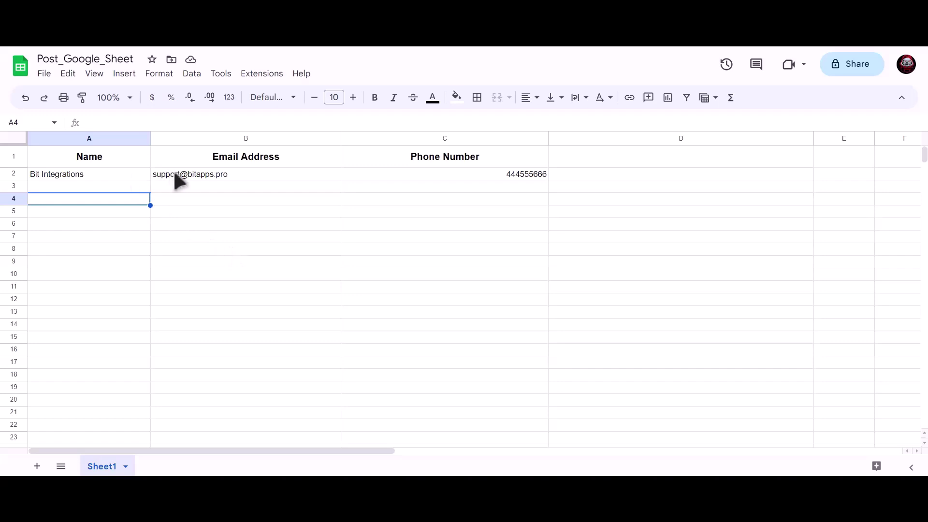
key(Up)
key(Up)
click(189, 175)
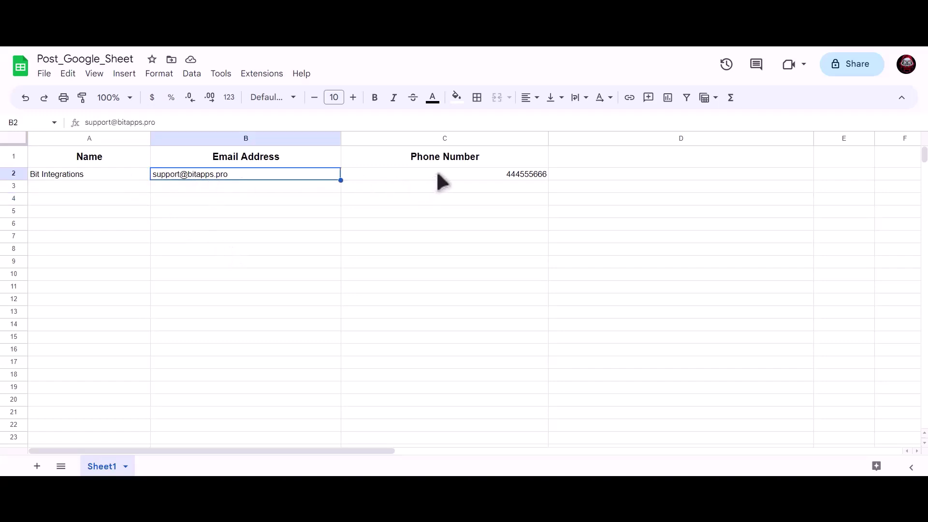